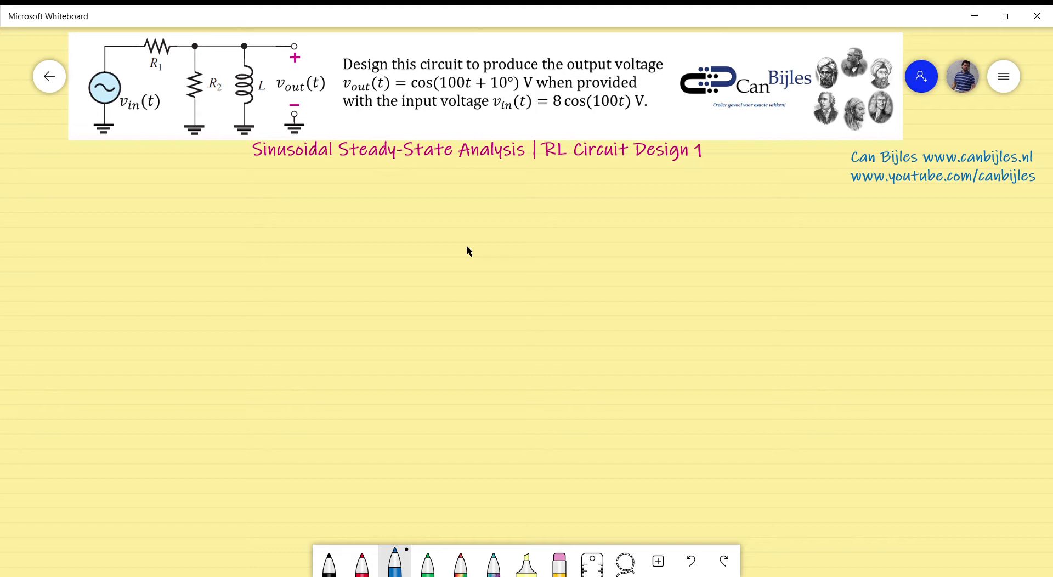
- Write 'Transfer function:' in blue and underline it, redoing the underline once
{"action": "mouse_move", "coordinate": [20, 161]}
{"action": "left_mouse_down"}
{"action": "mouse_move", "coordinate": [23, 180]}
{"action": "mouse_move", "coordinate": [24, 158]}
{"action": "mouse_move", "coordinate": [70, 202]}
{"action": "mouse_move", "coordinate": [82, 177]}
{"action": "mouse_move", "coordinate": [92, 189]}
{"action": "mouse_move", "coordinate": [104, 177]}
{"action": "mouse_move", "coordinate": [125, 181]}
{"action": "left_mouse_up"}
{"action": "mouse_move", "coordinate": [132, 161]}
{"action": "left_mouse_down"}
{"action": "mouse_move", "coordinate": [130, 182]}
{"action": "mouse_move", "coordinate": [140, 170]}
{"action": "left_mouse_up"}
{"action": "left_click_drag", "start_coordinate": [139, 177], "coordinate": [160, 176]}
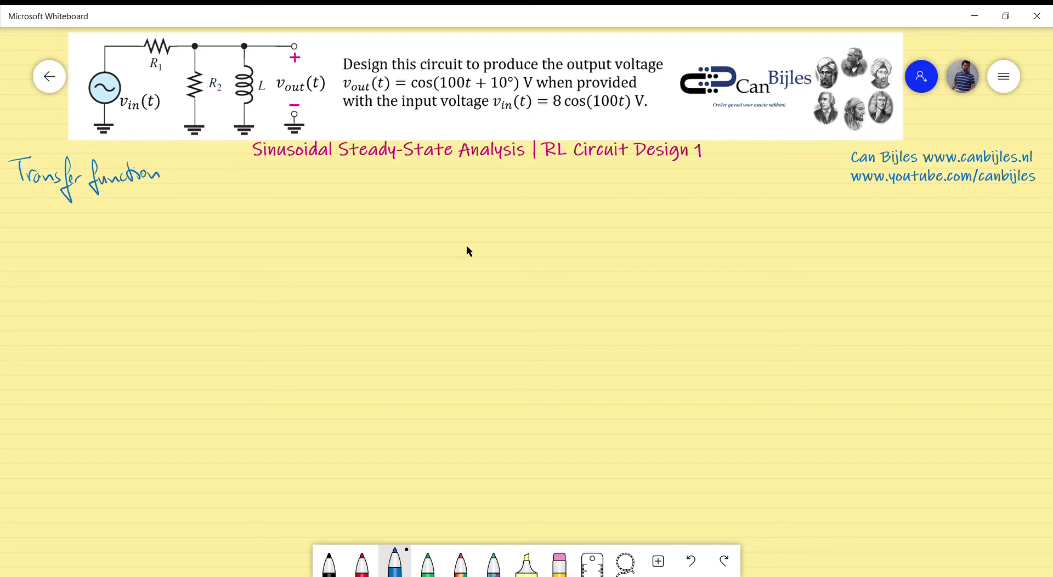
{"action": "left_click_drag", "start_coordinate": [7, 190], "coordinate": [169, 180]}
{"action": "key", "text": "ctrl+z"}
{"action": "left_click_drag", "start_coordinate": [16, 188], "coordinate": [159, 180]}
- Write H(s) = Vout(s)/Vin(s) in black ink below the heading
{"action": "left_click", "coordinate": [329, 562]}
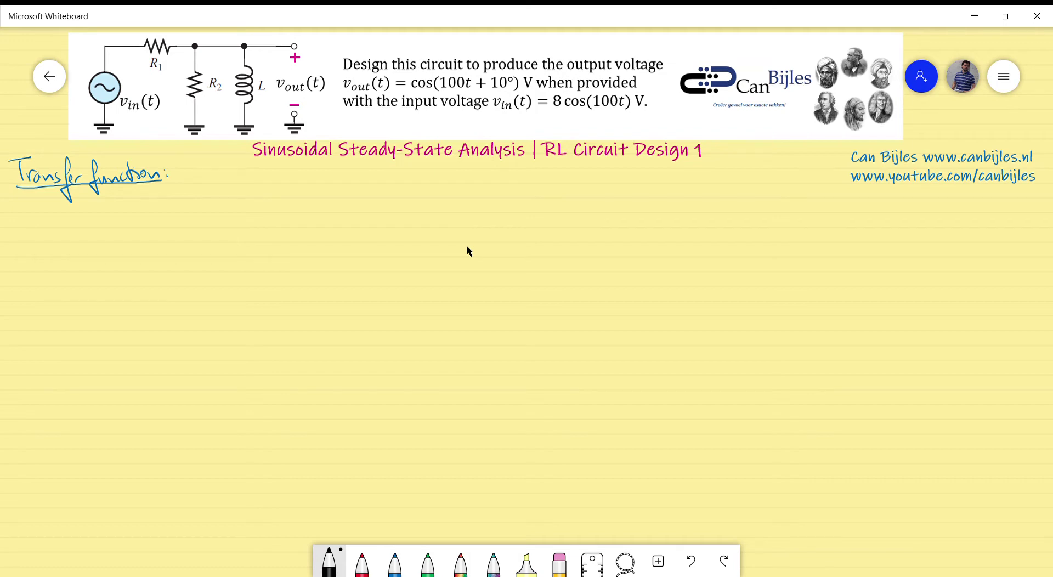
{"action": "left_click_drag", "start_coordinate": [25, 219], "coordinate": [37, 241]}
{"action": "left_click_drag", "start_coordinate": [24, 231], "coordinate": [60, 242]}
{"action": "mouse_move", "coordinate": [68, 231]}
{"action": "left_mouse_down"}
{"action": "mouse_move", "coordinate": [114, 202]}
{"action": "mouse_move", "coordinate": [128, 223]}
{"action": "left_mouse_up"}
{"action": "mouse_move", "coordinate": [131, 204]}
{"action": "left_mouse_down"}
{"action": "mouse_move", "coordinate": [134, 222]}
{"action": "mouse_move", "coordinate": [155, 225]}
{"action": "left_mouse_up"}
{"action": "mouse_move", "coordinate": [92, 231]}
{"action": "left_mouse_down"}
{"action": "mouse_move", "coordinate": [174, 223]}
{"action": "mouse_move", "coordinate": [130, 234]}
{"action": "mouse_move", "coordinate": [136, 255]}
{"action": "left_mouse_up"}
{"action": "left_click_drag", "start_coordinate": [138, 254], "coordinate": [156, 252]}
{"action": "left_click_drag", "start_coordinate": [159, 232], "coordinate": [168, 247]}
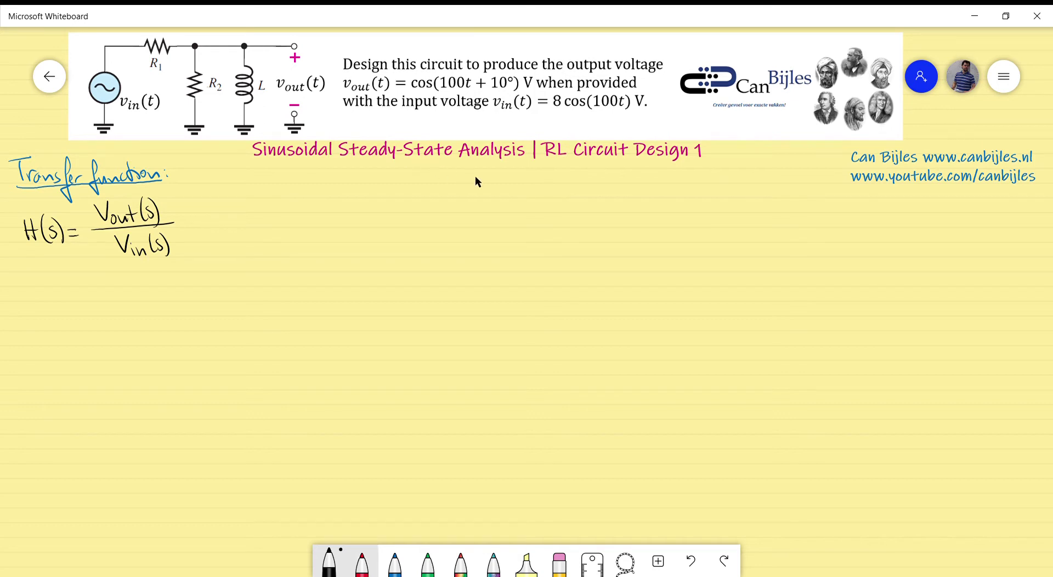
- Circle R2 and L in red with an arrow for the Z1 label
{"action": "left_click_drag", "start_coordinate": [186, 67], "coordinate": [205, 59]}
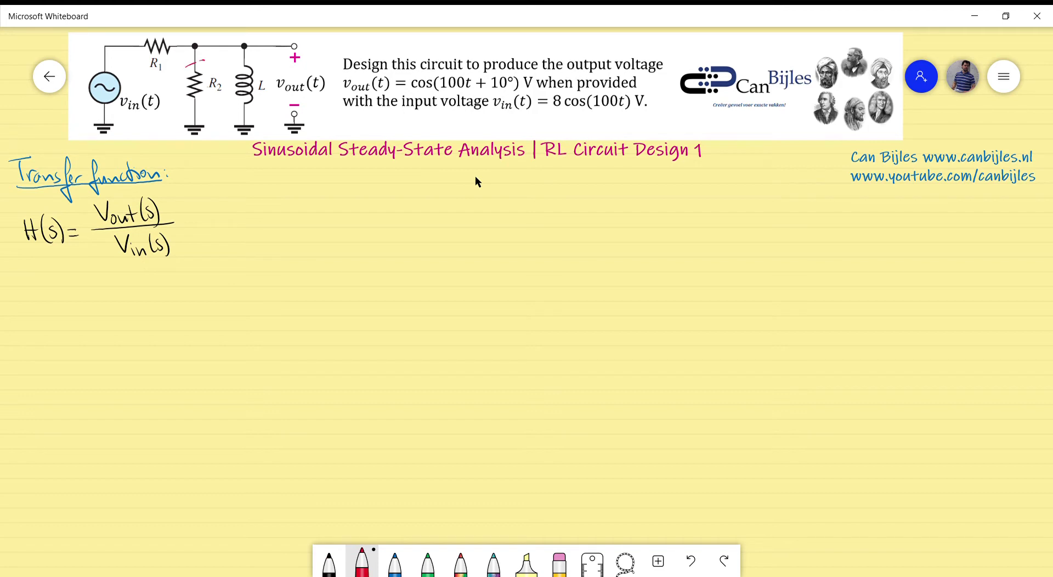
{"action": "mouse_move", "coordinate": [266, 72]}
{"action": "left_mouse_down"}
{"action": "mouse_move", "coordinate": [250, 56]}
{"action": "mouse_move", "coordinate": [206, 59]}
{"action": "left_mouse_up"}
{"action": "mouse_move", "coordinate": [225, 114]}
{"action": "left_mouse_down"}
{"action": "mouse_move", "coordinate": [231, 168]}
{"action": "mouse_move", "coordinate": [247, 170]}
{"action": "mouse_move", "coordinate": [235, 181]}
{"action": "mouse_move", "coordinate": [266, 185]}
{"action": "left_mouse_up"}
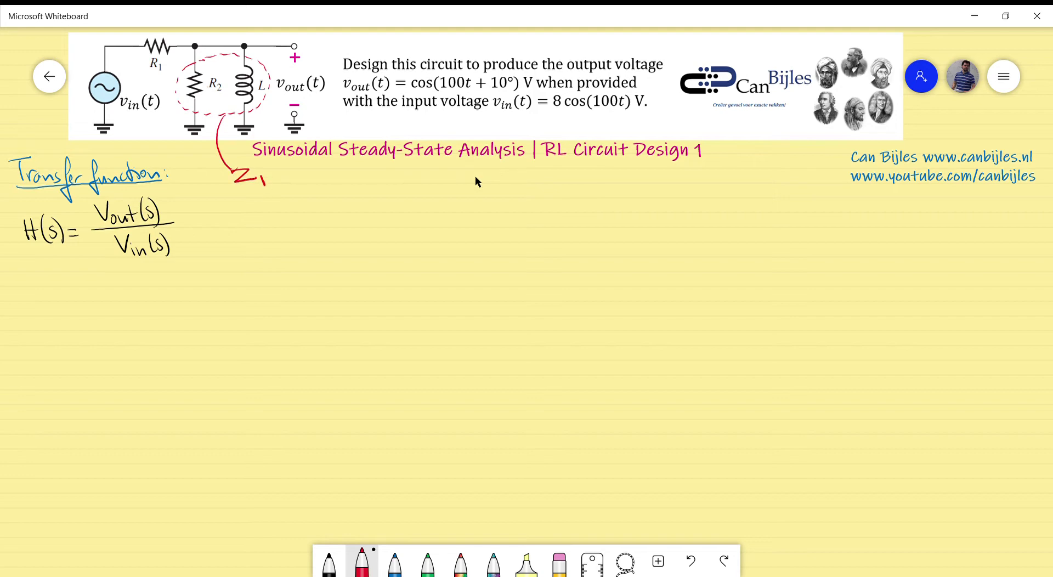
- Extend the black expression with = Z1/(R1 + Z1)
{"action": "left_click", "coordinate": [330, 563]}
{"action": "mouse_move", "coordinate": [183, 222]}
{"action": "left_mouse_down"}
{"action": "mouse_move", "coordinate": [231, 202]}
{"action": "mouse_move", "coordinate": [243, 205]}
{"action": "mouse_move", "coordinate": [234, 214]}
{"action": "mouse_move", "coordinate": [252, 209]}
{"action": "mouse_move", "coordinate": [242, 223]}
{"action": "mouse_move", "coordinate": [286, 217]}
{"action": "mouse_move", "coordinate": [232, 247]}
{"action": "mouse_move", "coordinate": [237, 239]}
{"action": "mouse_move", "coordinate": [262, 241]}
{"action": "left_mouse_up"}
{"action": "mouse_move", "coordinate": [257, 236]}
{"action": "left_mouse_down"}
{"action": "mouse_move", "coordinate": [258, 248]}
{"action": "mouse_move", "coordinate": [273, 246]}
{"action": "left_mouse_up"}
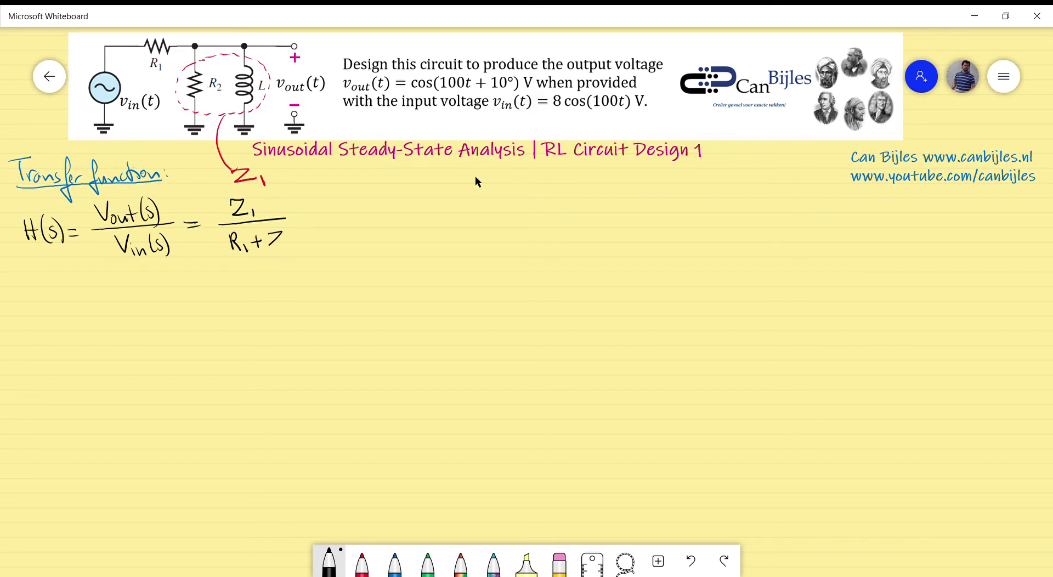
{"action": "left_click_drag", "start_coordinate": [270, 247], "coordinate": [286, 244]}
- Start the Z1 equation below as Z1 = R2 //
{"action": "left_click_drag", "start_coordinate": [37, 298], "coordinate": [55, 325]}
{"action": "left_click_drag", "start_coordinate": [64, 310], "coordinate": [91, 317]}
{"action": "left_click_drag", "start_coordinate": [90, 300], "coordinate": [102, 317]}
{"action": "mouse_move", "coordinate": [103, 309]}
{"action": "left_mouse_down"}
{"action": "mouse_move", "coordinate": [116, 321]}
{"action": "mouse_move", "coordinate": [159, 313]}
{"action": "left_mouse_up"}
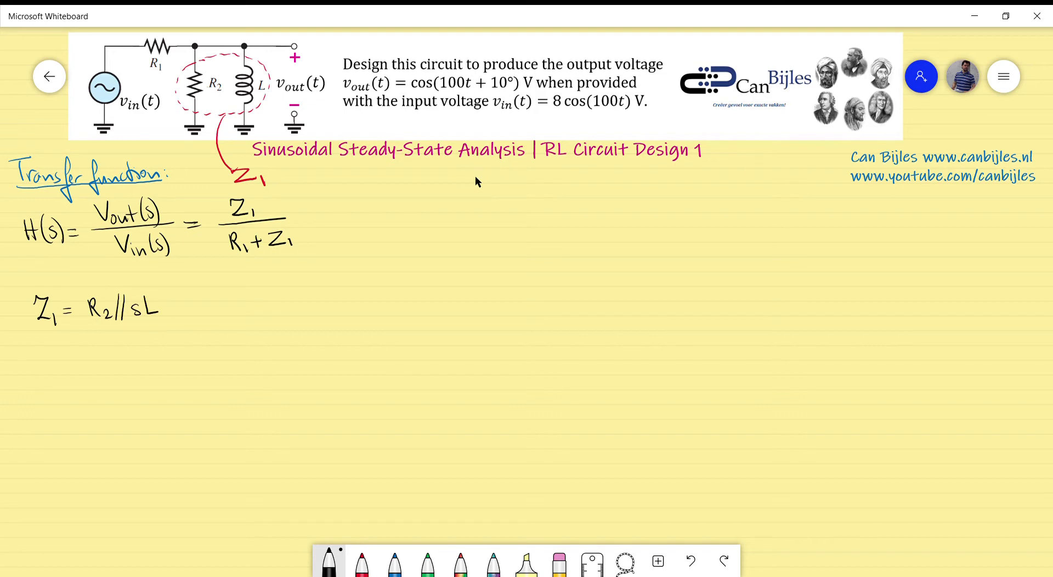
- Write Z1 = sR2L/(R2 + sL) after the parallel expression
{"action": "left_click_drag", "start_coordinate": [168, 308], "coordinate": [180, 307]}
{"action": "left_click_drag", "start_coordinate": [169, 311], "coordinate": [181, 311]}
{"action": "mouse_move", "coordinate": [215, 277]}
{"action": "left_mouse_down"}
{"action": "mouse_move", "coordinate": [208, 287]}
{"action": "mouse_move", "coordinate": [225, 289]}
{"action": "left_mouse_up"}
{"action": "left_click_drag", "start_coordinate": [223, 274], "coordinate": [235, 289]}
{"action": "left_click_drag", "start_coordinate": [238, 282], "coordinate": [247, 292]}
{"action": "left_click_drag", "start_coordinate": [251, 273], "coordinate": [261, 285]}
{"action": "left_click_drag", "start_coordinate": [200, 301], "coordinate": [284, 295]}
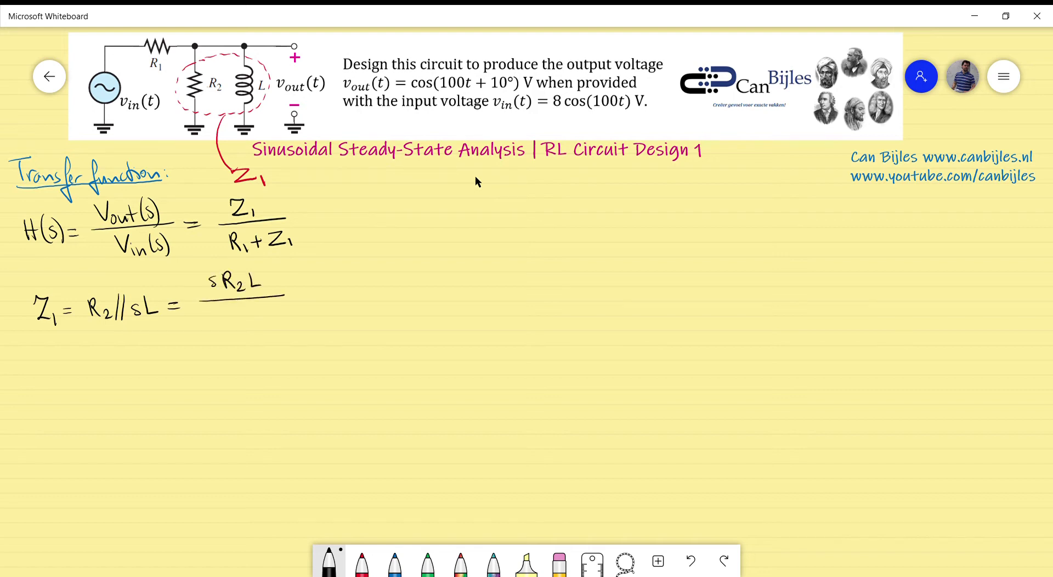
{"action": "left_click_drag", "start_coordinate": [213, 315], "coordinate": [213, 332]}
{"action": "left_click_drag", "start_coordinate": [213, 315], "coordinate": [225, 333]}
{"action": "left_click_drag", "start_coordinate": [228, 327], "coordinate": [238, 336]}
{"action": "mouse_move", "coordinate": [238, 323]}
{"action": "left_mouse_down"}
{"action": "mouse_move", "coordinate": [261, 319]}
{"action": "mouse_move", "coordinate": [257, 329]}
{"action": "mouse_move", "coordinate": [285, 330]}
{"action": "left_mouse_up"}
- Substitute Z1 into H(s): = (sR2L/(R2+sL)) / (R1 + sR2L/(R2+sL)) =
{"action": "left_click_drag", "start_coordinate": [306, 218], "coordinate": [316, 217]}
{"action": "left_click_drag", "start_coordinate": [307, 221], "coordinate": [317, 221]}
{"action": "mouse_move", "coordinate": [410, 175]}
{"action": "left_mouse_down"}
{"action": "mouse_move", "coordinate": [448, 184]}
{"action": "mouse_move", "coordinate": [406, 191]}
{"action": "mouse_move", "coordinate": [466, 187]}
{"action": "left_mouse_up"}
{"action": "left_click_drag", "start_coordinate": [406, 200], "coordinate": [405, 214]}
{"action": "left_click_drag", "start_coordinate": [406, 199], "coordinate": [417, 213]}
{"action": "left_click_drag", "start_coordinate": [419, 208], "coordinate": [436, 211]}
{"action": "mouse_move", "coordinate": [450, 201]}
{"action": "left_mouse_down"}
{"action": "mouse_move", "coordinate": [443, 210]}
{"action": "mouse_move", "coordinate": [469, 210]}
{"action": "left_mouse_up"}
{"action": "left_click_drag", "start_coordinate": [344, 225], "coordinate": [530, 216]}
{"action": "mouse_move", "coordinate": [379, 238]}
{"action": "left_mouse_down"}
{"action": "mouse_move", "coordinate": [379, 253]}
{"action": "mouse_move", "coordinate": [420, 247]}
{"action": "left_mouse_up"}
{"action": "left_click_drag", "start_coordinate": [414, 244], "coordinate": [456, 239]}
{"action": "mouse_move", "coordinate": [465, 228]}
{"action": "left_mouse_down"}
{"action": "mouse_move", "coordinate": [466, 239]}
{"action": "mouse_move", "coordinate": [516, 240]}
{"action": "mouse_move", "coordinate": [472, 270]}
{"action": "mouse_move", "coordinate": [516, 269]}
{"action": "left_mouse_up"}
{"action": "left_click_drag", "start_coordinate": [538, 213], "coordinate": [555, 216]}
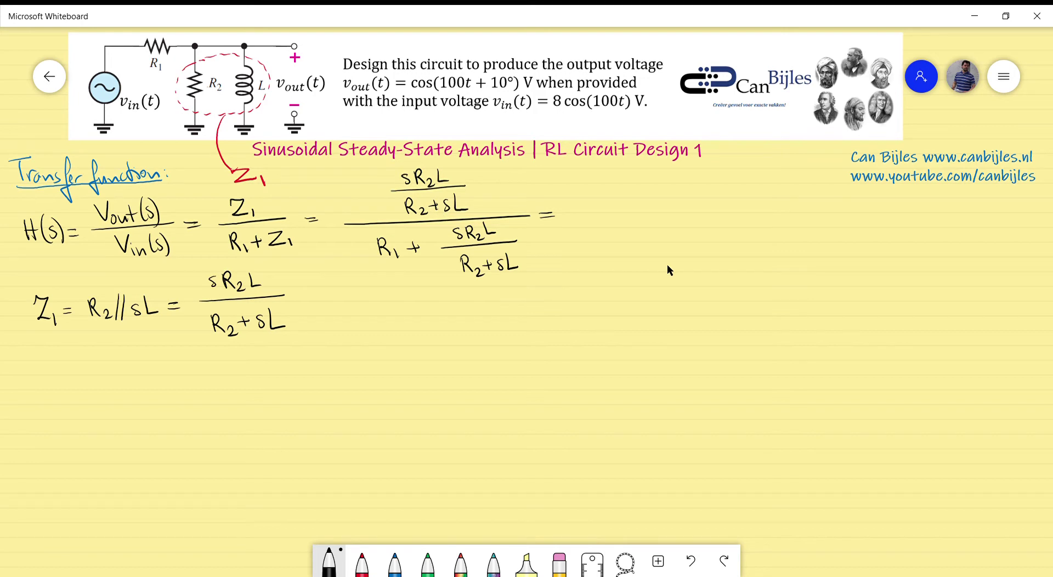
- Write the simplified fraction sR2L / (R1(R2+sL) + sR2L)
{"action": "mouse_move", "coordinate": [638, 197]}
{"action": "left_mouse_down"}
{"action": "mouse_move", "coordinate": [629, 203]}
{"action": "mouse_move", "coordinate": [641, 192]}
{"action": "mouse_move", "coordinate": [664, 206]}
{"action": "mouse_move", "coordinate": [682, 198]}
{"action": "left_mouse_up"}
{"action": "left_click_drag", "start_coordinate": [577, 214], "coordinate": [734, 208]}
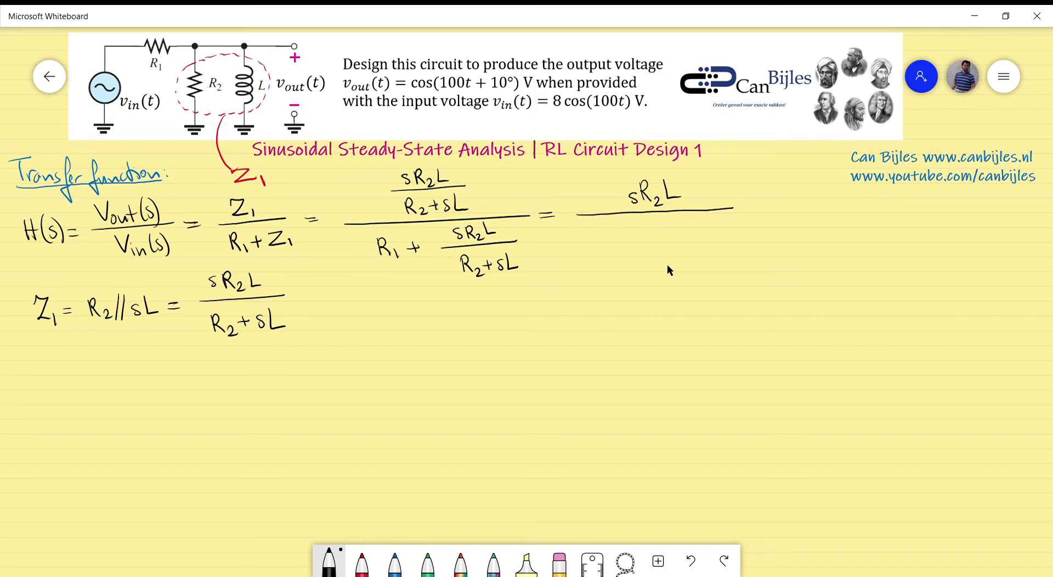
{"action": "left_click_drag", "start_coordinate": [597, 233], "coordinate": [598, 252]}
{"action": "left_click_drag", "start_coordinate": [597, 234], "coordinate": [609, 253]}
{"action": "mouse_move", "coordinate": [611, 247]}
{"action": "left_mouse_down"}
{"action": "mouse_move", "coordinate": [632, 257]}
{"action": "mouse_move", "coordinate": [638, 242]}
{"action": "left_mouse_up"}
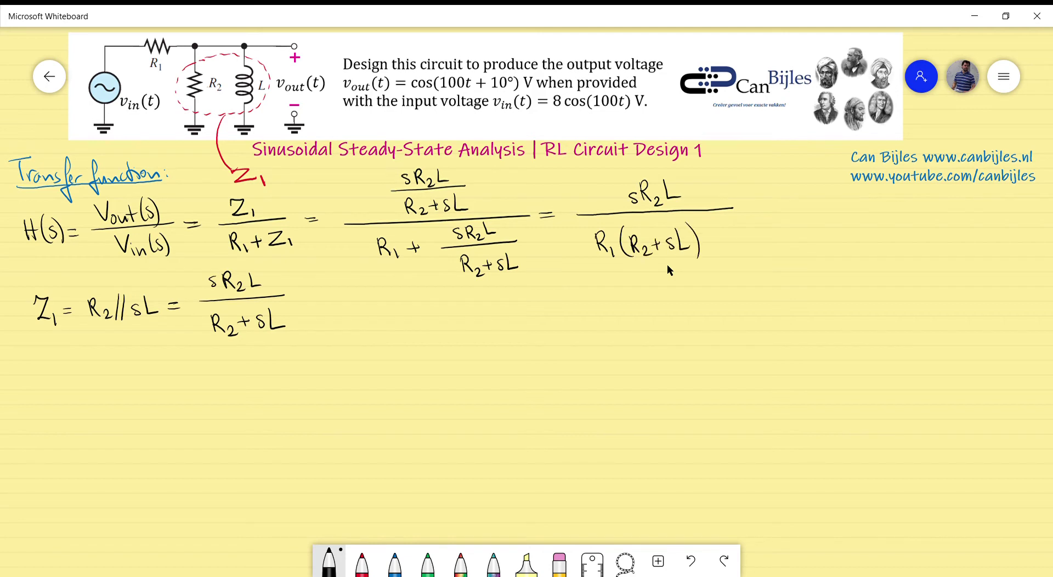
{"action": "left_click_drag", "start_coordinate": [706, 240], "coordinate": [720, 237]}
{"action": "mouse_move", "coordinate": [713, 231]}
{"action": "left_mouse_down"}
{"action": "mouse_move", "coordinate": [736, 233]}
{"action": "mouse_move", "coordinate": [732, 243]}
{"action": "mouse_move", "coordinate": [784, 241]}
{"action": "left_mouse_up"}
{"action": "left_click_drag", "start_coordinate": [718, 209], "coordinate": [781, 203]}
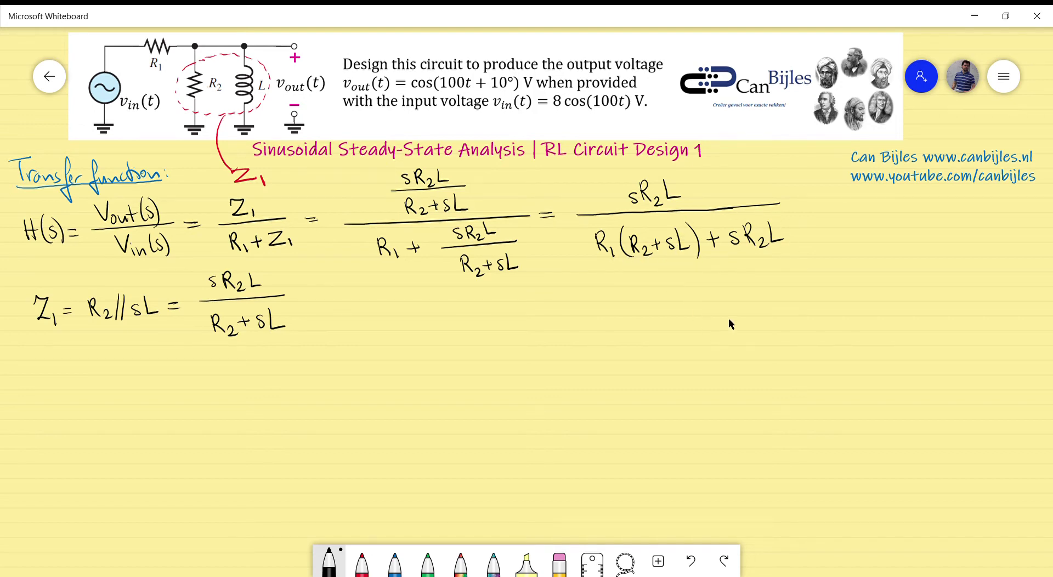
- Begin a new line H(s) = sR2L / (R1R2 + below
{"action": "left_click_drag", "start_coordinate": [564, 311], "coordinate": [577, 317]}
{"action": "left_click_drag", "start_coordinate": [498, 306], "coordinate": [507, 324]}
{"action": "left_click_drag", "start_coordinate": [499, 314], "coordinate": [515, 323]}
{"action": "left_click_drag", "start_coordinate": [527, 310], "coordinate": [531, 324]}
{"action": "mouse_move", "coordinate": [669, 284]}
{"action": "left_mouse_down"}
{"action": "mouse_move", "coordinate": [661, 298]}
{"action": "mouse_move", "coordinate": [695, 304]}
{"action": "left_mouse_up"}
{"action": "left_click_drag", "start_coordinate": [595, 317], "coordinate": [768, 308]}
{"action": "mouse_move", "coordinate": [608, 351]}
{"action": "left_mouse_down"}
{"action": "mouse_move", "coordinate": [615, 334]}
{"action": "mouse_move", "coordinate": [617, 353]}
{"action": "left_mouse_up"}
{"action": "mouse_move", "coordinate": [621, 345]}
{"action": "left_mouse_down"}
{"action": "mouse_move", "coordinate": [624, 355]}
{"action": "mouse_move", "coordinate": [654, 355]}
{"action": "mouse_move", "coordinate": [673, 344]}
{"action": "left_mouse_up"}
{"action": "left_click_drag", "start_coordinate": [665, 339], "coordinate": [665, 351]}
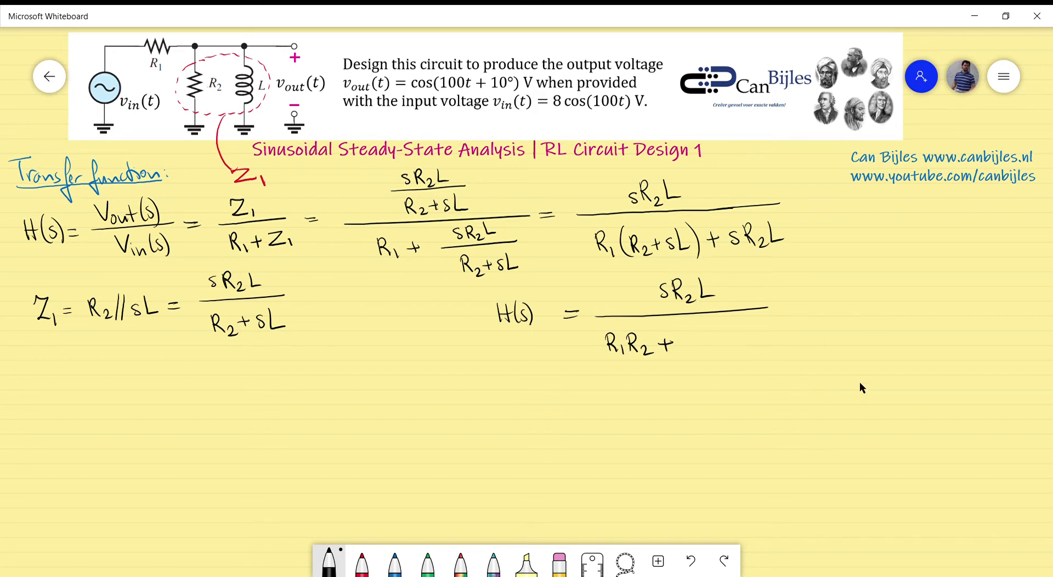
- Complete the denominator with (R1+R2)Ls and lengthen the fraction bar
{"action": "mouse_move", "coordinate": [694, 338]}
{"action": "left_mouse_down"}
{"action": "mouse_move", "coordinate": [703, 355]}
{"action": "mouse_move", "coordinate": [723, 345]}
{"action": "left_mouse_up"}
{"action": "left_click_drag", "start_coordinate": [717, 341], "coordinate": [724, 354]}
{"action": "left_click_drag", "start_coordinate": [725, 337], "coordinate": [742, 352]}
{"action": "left_click_drag", "start_coordinate": [742, 348], "coordinate": [750, 356]}
{"action": "left_click_drag", "start_coordinate": [691, 333], "coordinate": [692, 358]}
{"action": "left_click_drag", "start_coordinate": [757, 331], "coordinate": [772, 348]}
{"action": "left_click_drag", "start_coordinate": [760, 308], "coordinate": [780, 304]}
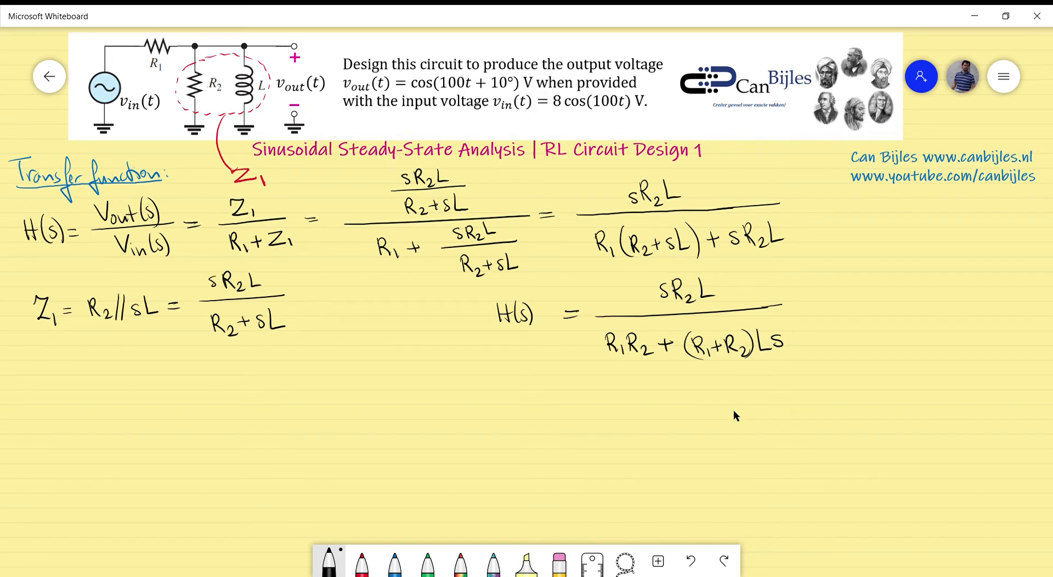
- Write = R2/(R1+R2) · sL over a new fraction bar
{"action": "left_click_drag", "start_coordinate": [795, 301], "coordinate": [805, 301]}
{"action": "mouse_move", "coordinate": [796, 307]}
{"action": "left_mouse_down"}
{"action": "mouse_move", "coordinate": [840, 286]}
{"action": "mouse_move", "coordinate": [884, 302]}
{"action": "mouse_move", "coordinate": [847, 334]}
{"action": "left_mouse_up"}
{"action": "mouse_move", "coordinate": [854, 326]}
{"action": "left_mouse_down"}
{"action": "mouse_move", "coordinate": [867, 325]}
{"action": "mouse_move", "coordinate": [861, 333]}
{"action": "left_mouse_up"}
{"action": "mouse_move", "coordinate": [871, 320]}
{"action": "left_mouse_down"}
{"action": "mouse_move", "coordinate": [872, 333]}
{"action": "mouse_move", "coordinate": [898, 336]}
{"action": "left_mouse_up"}
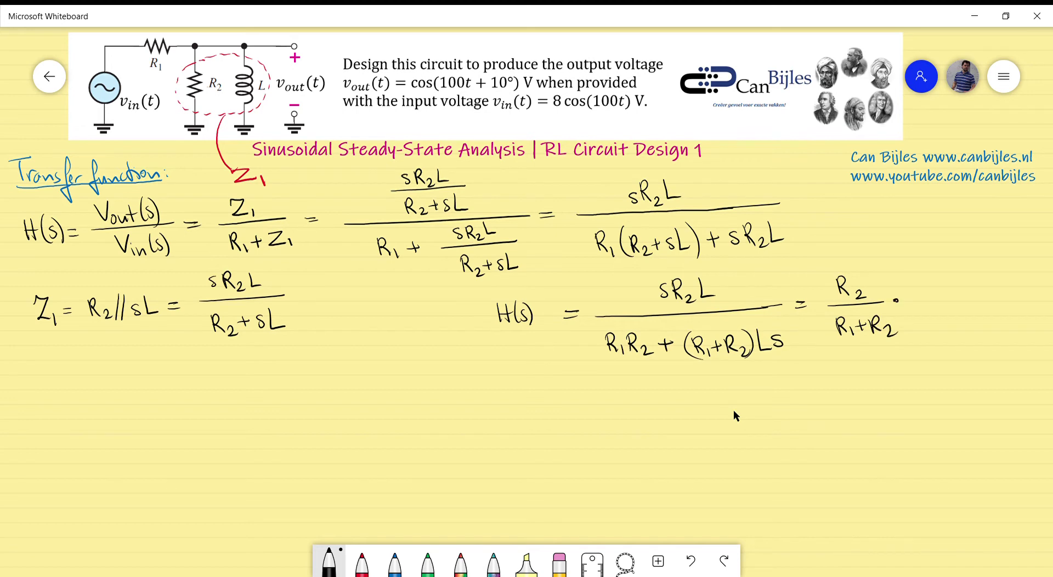
{"action": "mouse_move", "coordinate": [954, 278]}
{"action": "left_mouse_down"}
{"action": "mouse_move", "coordinate": [949, 294]}
{"action": "mouse_move", "coordinate": [984, 287]}
{"action": "left_mouse_up"}
{"action": "left_click_drag", "start_coordinate": [918, 303], "coordinate": [1017, 297]}
{"action": "left_click_drag", "start_coordinate": [849, 443], "coordinate": [765, 447]}
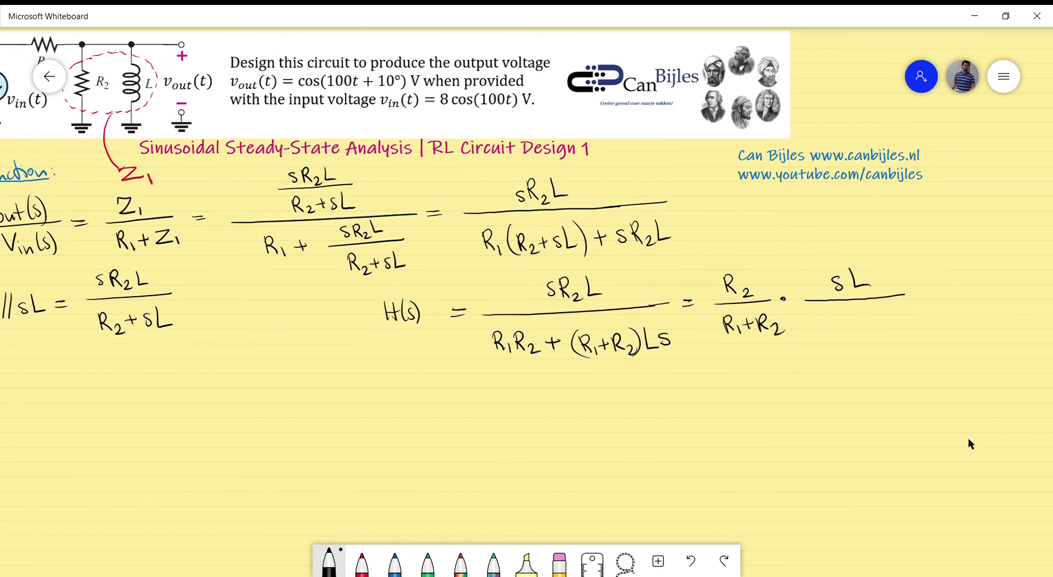
- Write R1R2/(R1+R2) + sL under the sL fraction bar and lengthen the bar
{"action": "left_click_drag", "start_coordinate": [829, 307], "coordinate": [835, 320]}
{"action": "mouse_move", "coordinate": [839, 314]}
{"action": "left_mouse_down"}
{"action": "mouse_move", "coordinate": [876, 323]}
{"action": "mouse_move", "coordinate": [830, 352]}
{"action": "mouse_move", "coordinate": [842, 349]}
{"action": "left_mouse_up"}
{"action": "left_click_drag", "start_coordinate": [848, 342], "coordinate": [851, 351]}
{"action": "left_click_drag", "start_coordinate": [859, 336], "coordinate": [869, 350]}
{"action": "mouse_move", "coordinate": [872, 343]}
{"action": "left_mouse_down"}
{"action": "mouse_move", "coordinate": [885, 352]}
{"action": "mouse_move", "coordinate": [898, 326]}
{"action": "mouse_move", "coordinate": [941, 323]}
{"action": "left_mouse_up"}
{"action": "left_click_drag", "start_coordinate": [896, 296], "coordinate": [936, 291]}
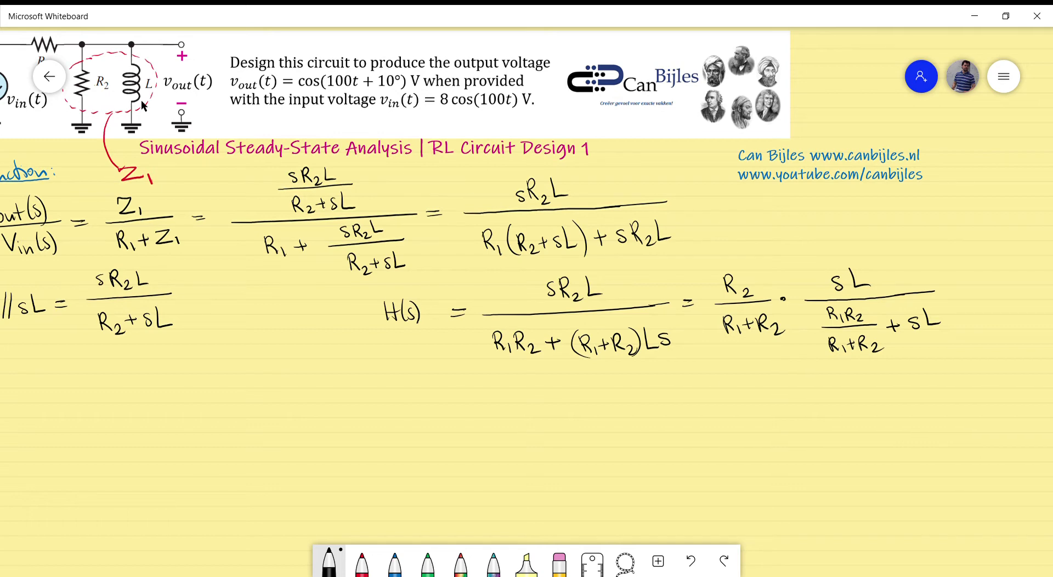
{"action": "left_click_drag", "start_coordinate": [262, 295], "coordinate": [294, 304]}
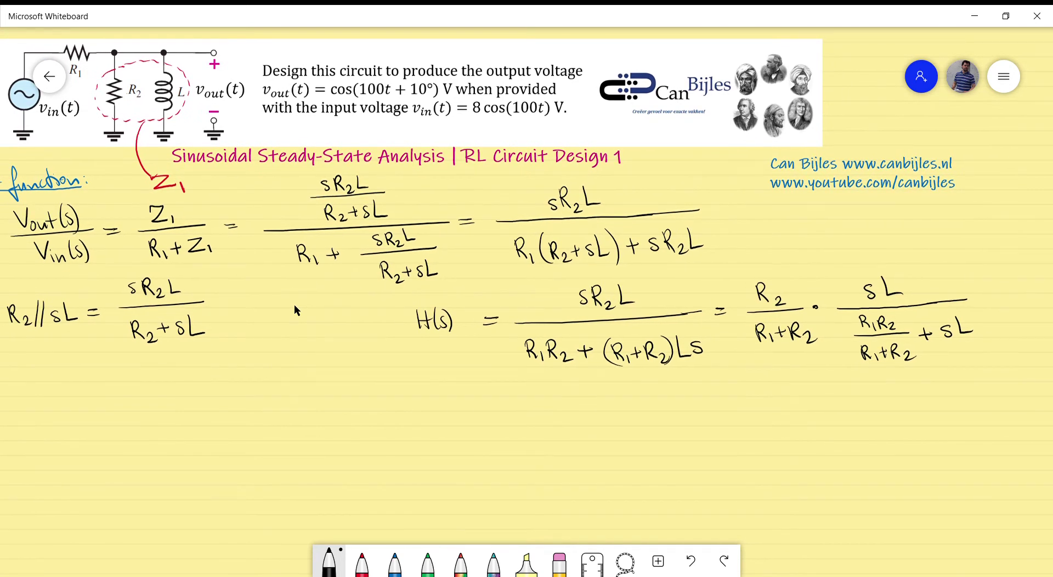
- In blue, write S = jω, circle it, and start H(jω) beneath
{"action": "left_click", "coordinate": [395, 562]}
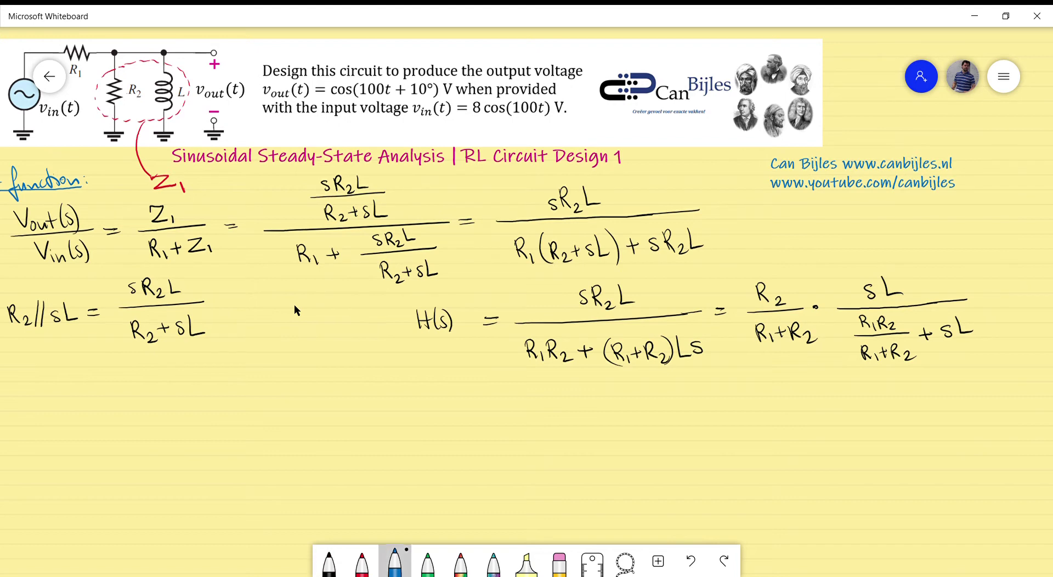
{"action": "mouse_move", "coordinate": [308, 394]}
{"action": "left_mouse_down"}
{"action": "mouse_move", "coordinate": [295, 409]}
{"action": "mouse_move", "coordinate": [327, 399]}
{"action": "left_mouse_up"}
{"action": "mouse_move", "coordinate": [318, 407]}
{"action": "left_mouse_down"}
{"action": "mouse_move", "coordinate": [339, 421]}
{"action": "mouse_move", "coordinate": [379, 375]}
{"action": "left_mouse_up"}
{"action": "left_click", "coordinate": [337, 382]}
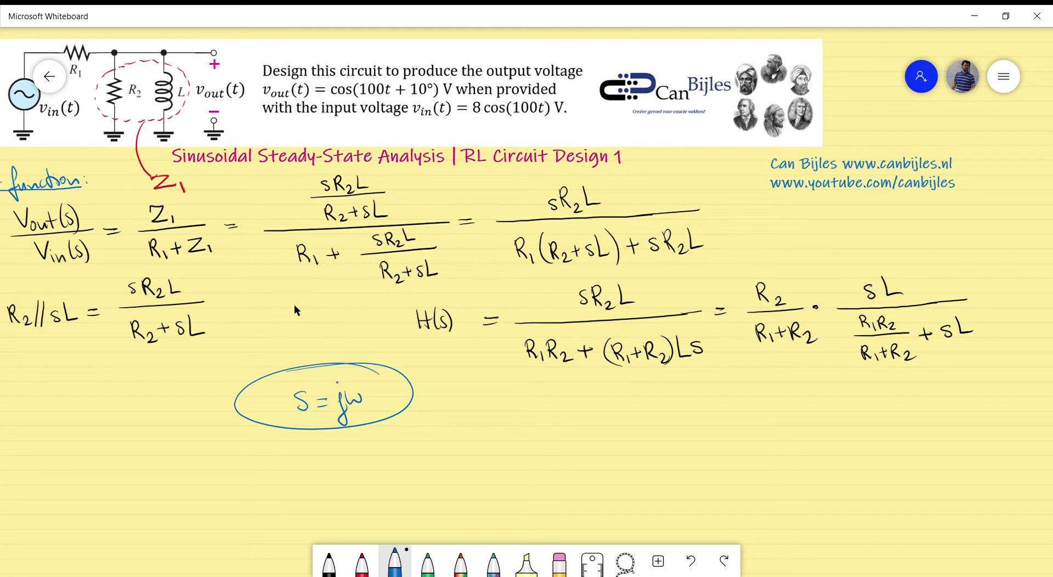
{"action": "mouse_move", "coordinate": [423, 429]}
{"action": "left_mouse_down"}
{"action": "mouse_move", "coordinate": [424, 450]}
{"action": "mouse_move", "coordinate": [433, 448]}
{"action": "left_mouse_up"}
{"action": "mouse_move", "coordinate": [426, 440]}
{"action": "left_mouse_down"}
{"action": "mouse_move", "coordinate": [439, 438]}
{"action": "mouse_move", "coordinate": [462, 469]}
{"action": "mouse_move", "coordinate": [471, 435]}
{"action": "mouse_move", "coordinate": [473, 456]}
{"action": "left_mouse_up"}
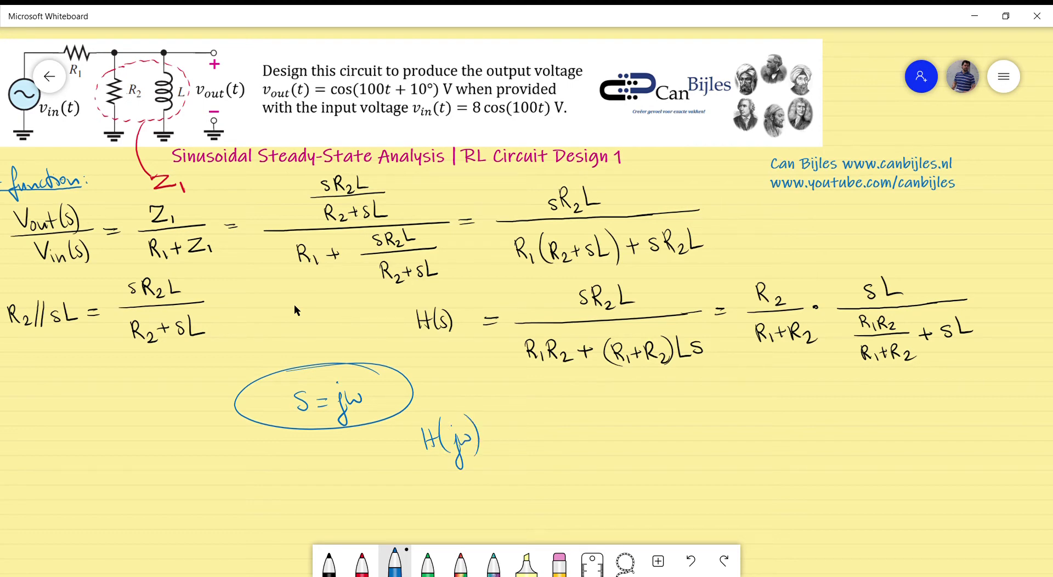
- Write the R2/(R1+R2) factor after H(jω) =
{"action": "left_click_drag", "start_coordinate": [547, 406], "coordinate": [546, 422]}
{"action": "left_click_drag", "start_coordinate": [547, 404], "coordinate": [560, 422]}
{"action": "mouse_move", "coordinate": [566, 413]}
{"action": "left_mouse_down"}
{"action": "mouse_move", "coordinate": [597, 427]}
{"action": "mouse_move", "coordinate": [547, 458]}
{"action": "mouse_move", "coordinate": [556, 459]}
{"action": "left_mouse_up"}
{"action": "mouse_move", "coordinate": [559, 449]}
{"action": "left_mouse_down"}
{"action": "mouse_move", "coordinate": [560, 458]}
{"action": "mouse_move", "coordinate": [577, 448]}
{"action": "left_mouse_up"}
{"action": "left_click_drag", "start_coordinate": [572, 443], "coordinate": [580, 457]}
{"action": "left_click_drag", "start_coordinate": [582, 439], "coordinate": [608, 461]}
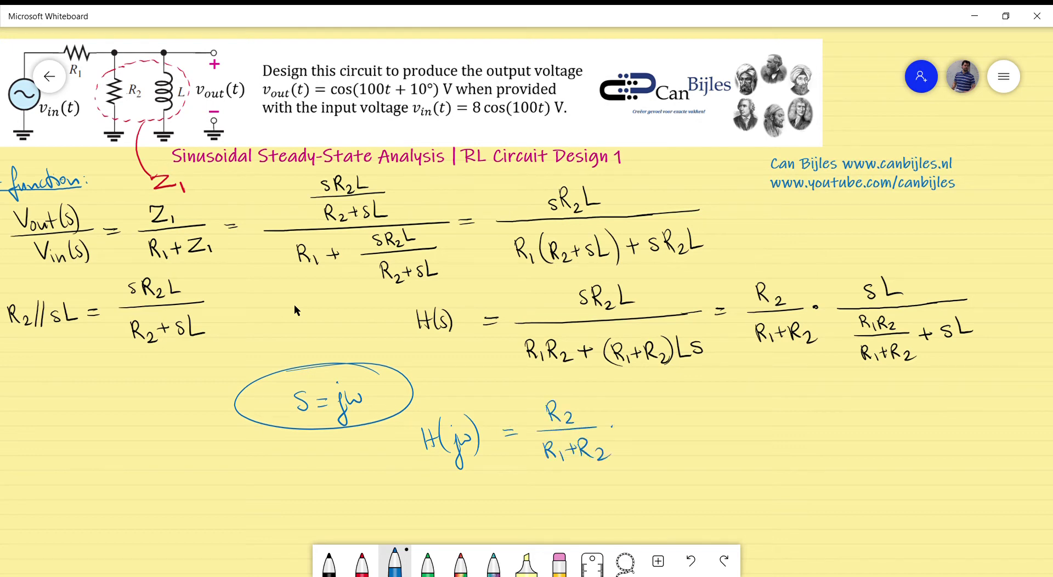
- Add the factor jωL / (R1R2/(R1+R2) + jωL) and extend its fraction bar
{"action": "mouse_move", "coordinate": [659, 404]}
{"action": "left_mouse_down"}
{"action": "mouse_move", "coordinate": [656, 424]}
{"action": "mouse_move", "coordinate": [677, 403]}
{"action": "mouse_move", "coordinate": [703, 411]}
{"action": "left_mouse_up"}
{"action": "left_click_drag", "start_coordinate": [619, 428], "coordinate": [749, 417]}
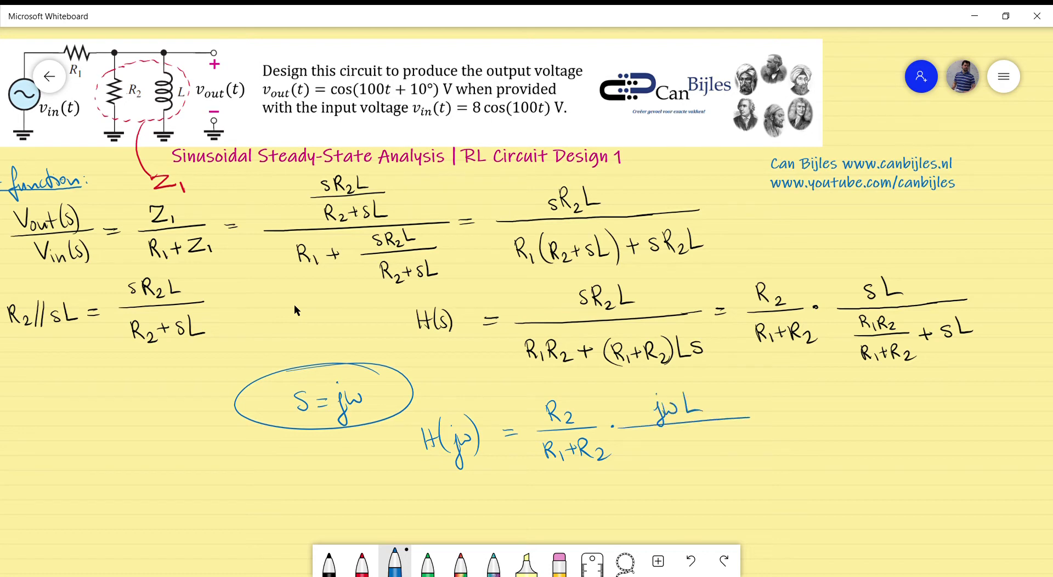
{"action": "left_click_drag", "start_coordinate": [652, 435], "coordinate": [650, 449]}
{"action": "left_click_drag", "start_coordinate": [651, 435], "coordinate": [670, 446]}
{"action": "mouse_move", "coordinate": [672, 434]}
{"action": "left_mouse_down"}
{"action": "mouse_move", "coordinate": [704, 453]}
{"action": "mouse_move", "coordinate": [664, 478]}
{"action": "left_mouse_up"}
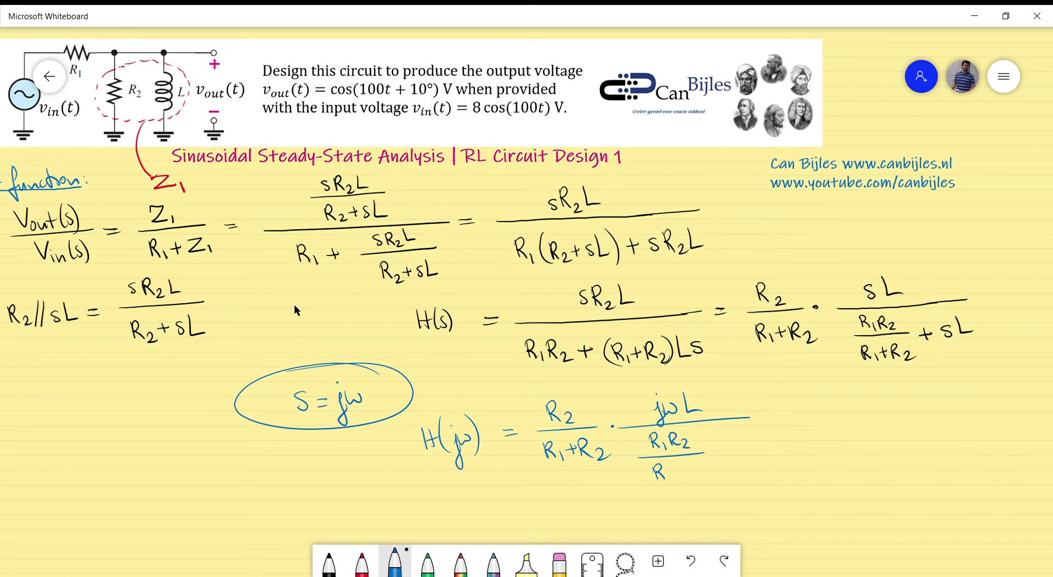
{"action": "mouse_move", "coordinate": [670, 471]}
{"action": "left_mouse_down"}
{"action": "mouse_move", "coordinate": [673, 482]}
{"action": "mouse_move", "coordinate": [739, 471]}
{"action": "mouse_move", "coordinate": [755, 443]}
{"action": "mouse_move", "coordinate": [772, 448]}
{"action": "left_mouse_up"}
{"action": "left_click_drag", "start_coordinate": [738, 418], "coordinate": [772, 412]}
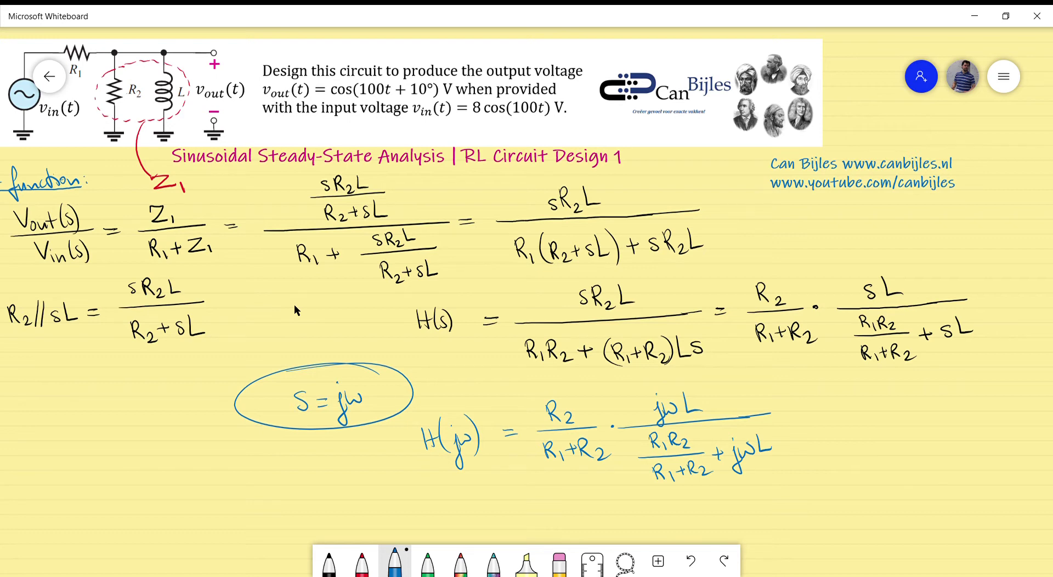
{"action": "left_click_drag", "start_coordinate": [588, 495], "coordinate": [555, 341]}
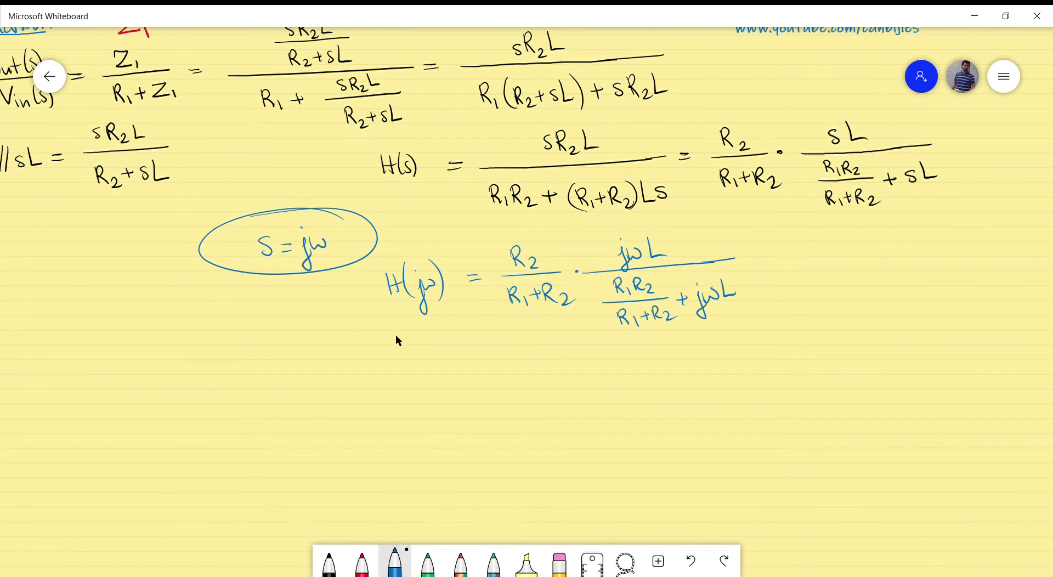
- Write 'At ω = 100 rad/sec' in red below the derivation
{"action": "left_click_drag", "start_coordinate": [402, 335], "coordinate": [487, 498]}
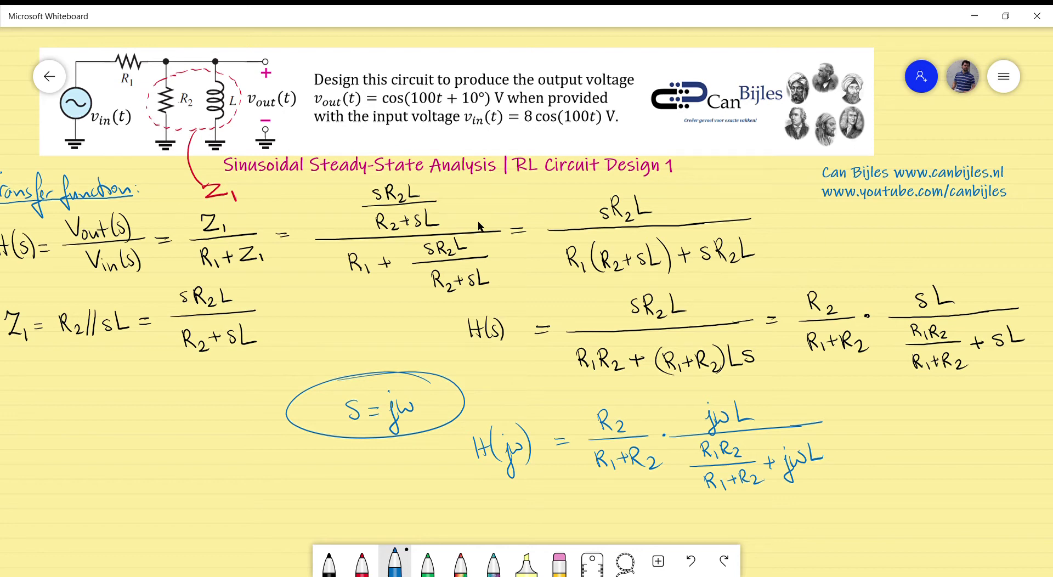
{"action": "left_click_drag", "start_coordinate": [384, 482], "coordinate": [395, 293]}
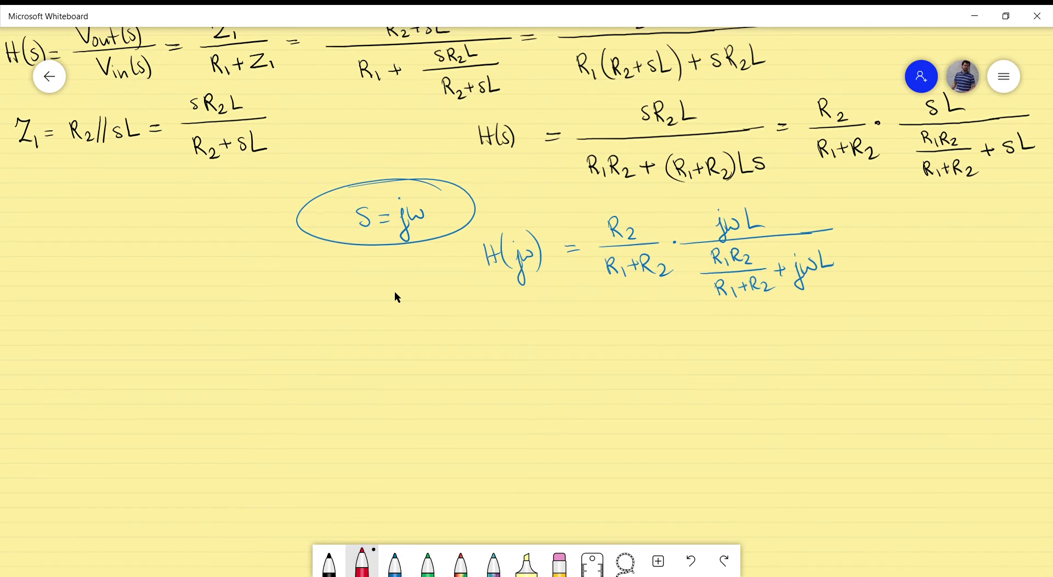
{"action": "mouse_move", "coordinate": [19, 288]}
{"action": "left_mouse_down"}
{"action": "mouse_move", "coordinate": [31, 317]}
{"action": "mouse_move", "coordinate": [90, 308]}
{"action": "left_mouse_up"}
{"action": "left_click_drag", "start_coordinate": [82, 316], "coordinate": [108, 314]}
{"action": "mouse_move", "coordinate": [117, 303]}
{"action": "left_mouse_down"}
{"action": "mouse_move", "coordinate": [159, 302]}
{"action": "mouse_move", "coordinate": [166, 314]}
{"action": "left_mouse_up"}
{"action": "left_click_drag", "start_coordinate": [175, 295], "coordinate": [167, 311]}
{"action": "mouse_move", "coordinate": [184, 292]}
{"action": "left_mouse_down"}
{"action": "mouse_move", "coordinate": [178, 321]}
{"action": "mouse_move", "coordinate": [210, 314]}
{"action": "left_mouse_up"}
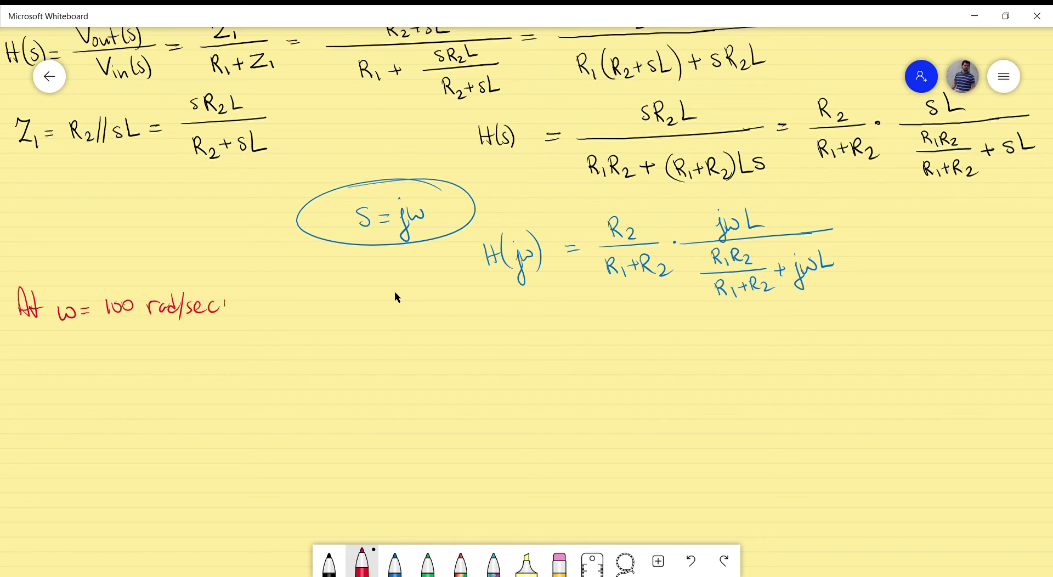
- Start a blue 'Gain =' line beneath the red note
{"action": "left_click", "coordinate": [395, 562]}
{"action": "mouse_move", "coordinate": [46, 342]}
{"action": "left_mouse_down"}
{"action": "mouse_move", "coordinate": [48, 361]}
{"action": "mouse_move", "coordinate": [71, 368]}
{"action": "left_mouse_up"}
{"action": "left_click_drag", "start_coordinate": [72, 363], "coordinate": [75, 370]}
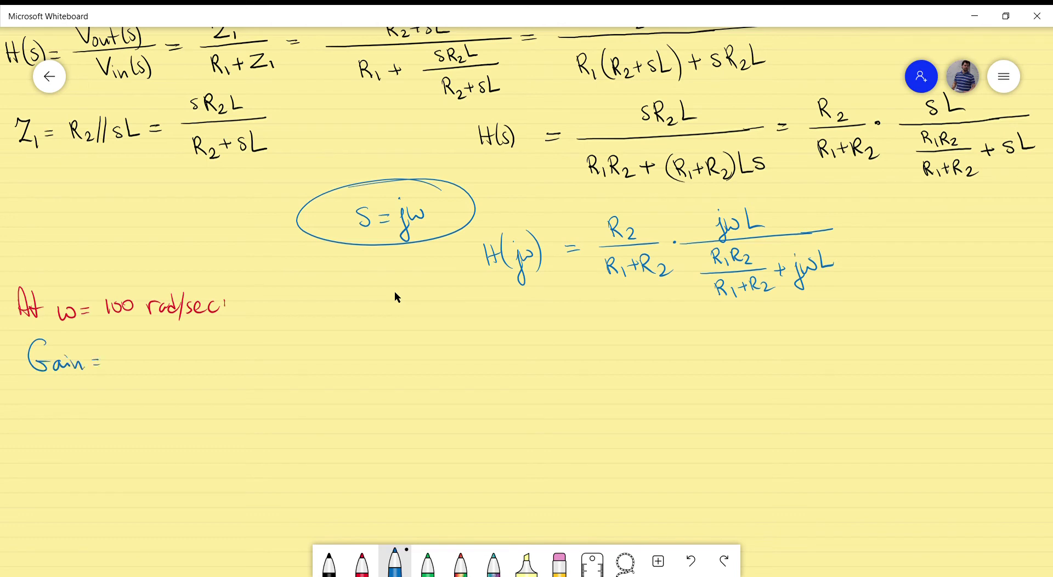
- Write Gain = 1/8 and Phase = 10° − 0° = 10° in blue
{"action": "mouse_move", "coordinate": [124, 355]}
{"action": "left_mouse_down"}
{"action": "mouse_move", "coordinate": [154, 355]}
{"action": "mouse_move", "coordinate": [142, 364]}
{"action": "left_mouse_up"}
{"action": "mouse_move", "coordinate": [37, 398]}
{"action": "left_mouse_down"}
{"action": "mouse_move", "coordinate": [36, 418]}
{"action": "mouse_move", "coordinate": [39, 407]}
{"action": "mouse_move", "coordinate": [91, 413]}
{"action": "left_mouse_up"}
{"action": "mouse_move", "coordinate": [101, 405]}
{"action": "left_mouse_down"}
{"action": "mouse_move", "coordinate": [138, 410]}
{"action": "mouse_move", "coordinate": [155, 391]}
{"action": "mouse_move", "coordinate": [165, 414]}
{"action": "mouse_move", "coordinate": [186, 393]}
{"action": "left_mouse_up"}
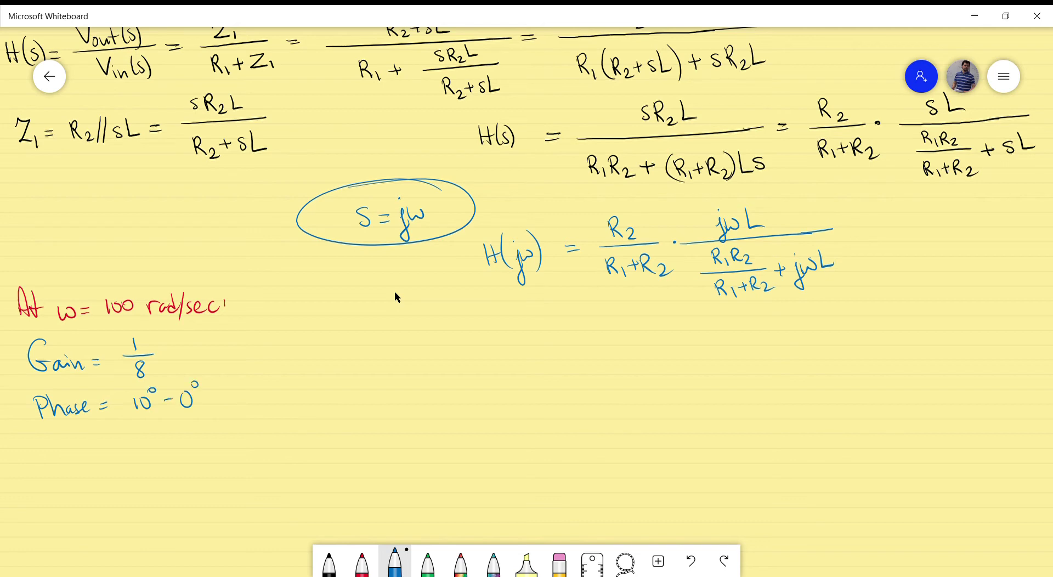
{"action": "left_click_drag", "start_coordinate": [236, 389], "coordinate": [237, 401]}
{"action": "left_click_drag", "start_coordinate": [246, 387], "coordinate": [253, 377]}
{"action": "scroll", "coordinate": [878, 395], "scroll_direction": "down", "scroll_amount": 1}
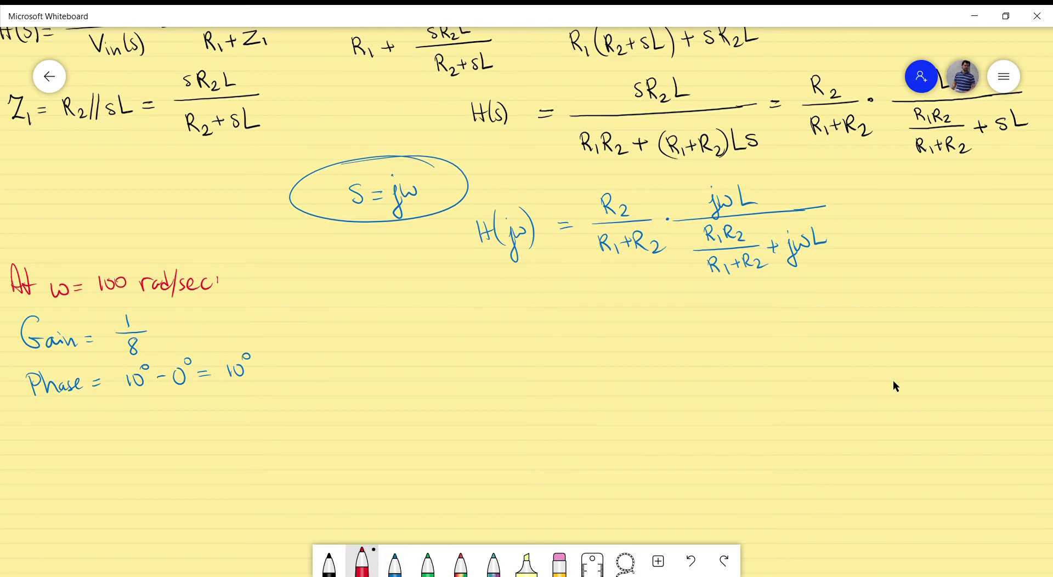
- Write a red 'Gain' heading and a red, underlined 'Phase:' heading below it
{"action": "mouse_move", "coordinate": [413, 300]}
{"action": "left_mouse_down"}
{"action": "mouse_move", "coordinate": [406, 330]}
{"action": "mouse_move", "coordinate": [462, 332]}
{"action": "left_mouse_up"}
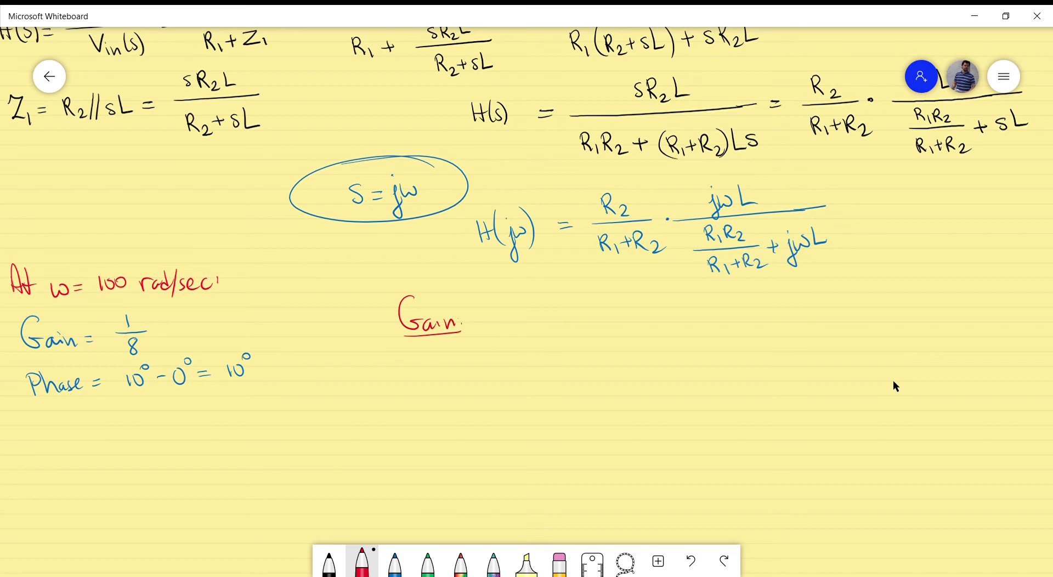
{"action": "mouse_move", "coordinate": [432, 461]}
{"action": "left_mouse_down"}
{"action": "mouse_move", "coordinate": [457, 483]}
{"action": "mouse_move", "coordinate": [500, 473]}
{"action": "left_mouse_up"}
{"action": "left_click", "coordinate": [501, 481]}
{"action": "left_click_drag", "start_coordinate": [432, 496], "coordinate": [508, 492]}
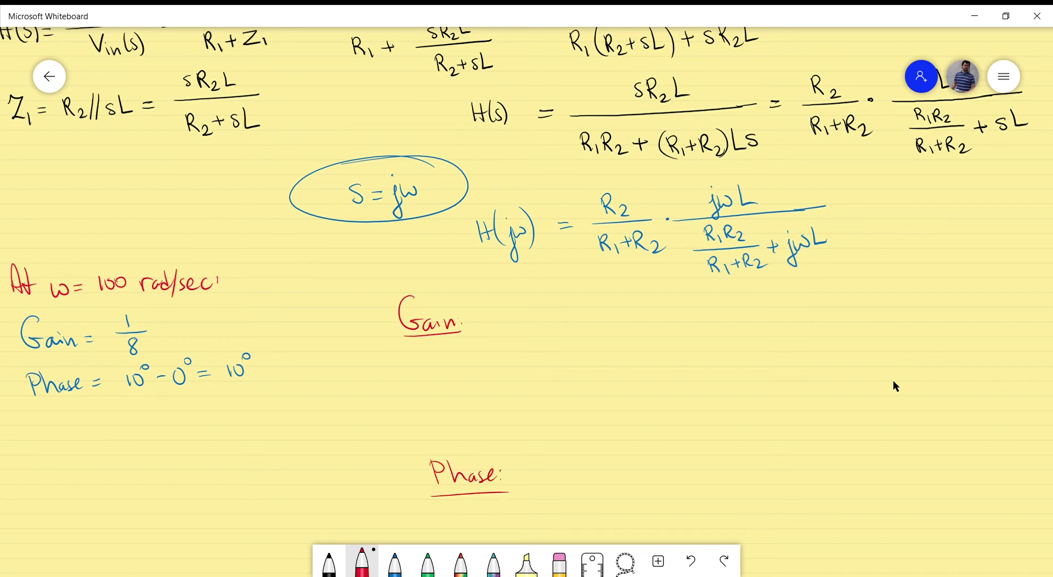
- In black ink, write |H(jω)| = R2/(R1+R2) beside the Gain heading
{"action": "left_click", "coordinate": [329, 563]}
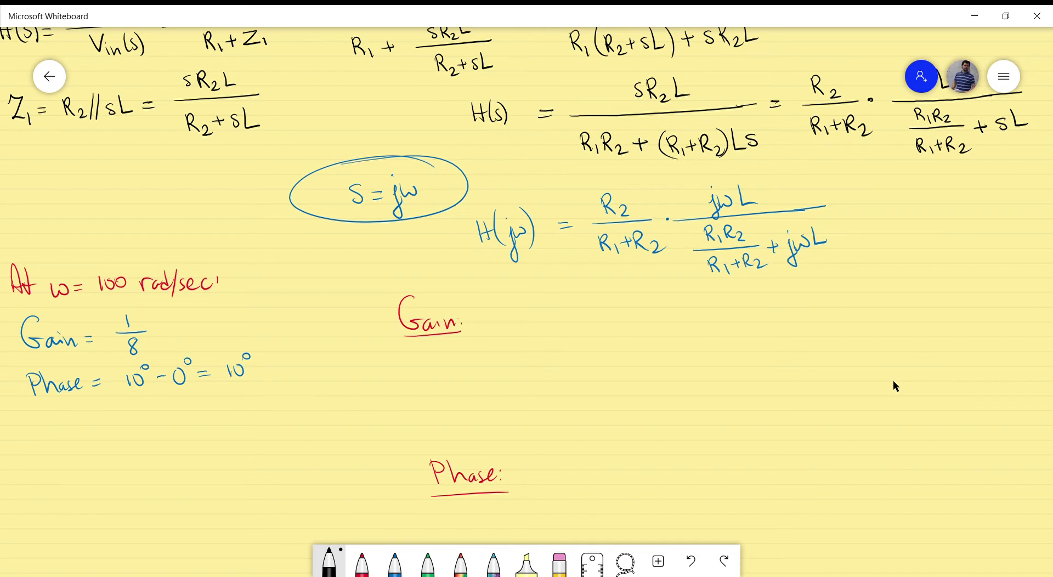
{"action": "left_click_drag", "start_coordinate": [505, 350], "coordinate": [519, 369]}
{"action": "mouse_move", "coordinate": [509, 361]}
{"action": "left_mouse_down"}
{"action": "mouse_move", "coordinate": [539, 351]}
{"action": "mouse_move", "coordinate": [539, 370]}
{"action": "mouse_move", "coordinate": [566, 367]}
{"action": "left_mouse_up"}
{"action": "left_click_drag", "start_coordinate": [573, 332], "coordinate": [578, 371]}
{"action": "left_click_drag", "start_coordinate": [497, 338], "coordinate": [501, 371]}
{"action": "mouse_move", "coordinate": [640, 317]}
{"action": "left_mouse_down"}
{"action": "mouse_move", "coordinate": [642, 334]}
{"action": "mouse_move", "coordinate": [691, 334]}
{"action": "mouse_move", "coordinate": [644, 368]}
{"action": "left_mouse_up"}
{"action": "mouse_move", "coordinate": [642, 352]}
{"action": "left_mouse_down"}
{"action": "mouse_move", "coordinate": [659, 369]}
{"action": "mouse_move", "coordinate": [671, 360]}
{"action": "left_mouse_up"}
{"action": "left_click_drag", "start_coordinate": [668, 355], "coordinate": [668, 365]}
{"action": "mouse_move", "coordinate": [675, 352]}
{"action": "left_mouse_down"}
{"action": "mouse_move", "coordinate": [676, 367]}
{"action": "mouse_move", "coordinate": [705, 364]}
{"action": "left_mouse_up"}
- Multiply by ωL/√((R1R2/(R1+R2))² + (ωL)²) to finish the gain formula
{"action": "left_click_drag", "start_coordinate": [730, 333], "coordinate": [911, 323]}
{"action": "mouse_move", "coordinate": [799, 304]}
{"action": "left_mouse_down"}
{"action": "mouse_move", "coordinate": [819, 311]}
{"action": "mouse_move", "coordinate": [832, 301]}
{"action": "left_mouse_up"}
{"action": "mouse_move", "coordinate": [833, 294]}
{"action": "left_mouse_down"}
{"action": "mouse_move", "coordinate": [834, 311]}
{"action": "mouse_move", "coordinate": [844, 310]}
{"action": "left_mouse_up"}
{"action": "mouse_move", "coordinate": [739, 357]}
{"action": "left_mouse_down"}
{"action": "mouse_move", "coordinate": [747, 367]}
{"action": "mouse_move", "coordinate": [794, 339]}
{"action": "mouse_move", "coordinate": [938, 329]}
{"action": "mouse_move", "coordinate": [943, 345]}
{"action": "mouse_move", "coordinate": [948, 318]}
{"action": "left_mouse_up"}
{"action": "mouse_move", "coordinate": [774, 361]}
{"action": "left_mouse_down"}
{"action": "mouse_move", "coordinate": [774, 348]}
{"action": "mouse_move", "coordinate": [784, 360]}
{"action": "mouse_move", "coordinate": [823, 364]}
{"action": "mouse_move", "coordinate": [797, 389]}
{"action": "left_mouse_up"}
{"action": "mouse_move", "coordinate": [800, 380]}
{"action": "left_mouse_down"}
{"action": "mouse_move", "coordinate": [802, 391]}
{"action": "mouse_move", "coordinate": [806, 382]}
{"action": "left_mouse_up"}
{"action": "left_click_drag", "start_coordinate": [801, 379], "coordinate": [817, 386]}
{"action": "left_click_drag", "start_coordinate": [817, 371], "coordinate": [835, 384]}
{"action": "left_click_drag", "start_coordinate": [823, 350], "coordinate": [830, 395]}
{"action": "left_click_drag", "start_coordinate": [785, 351], "coordinate": [791, 395]}
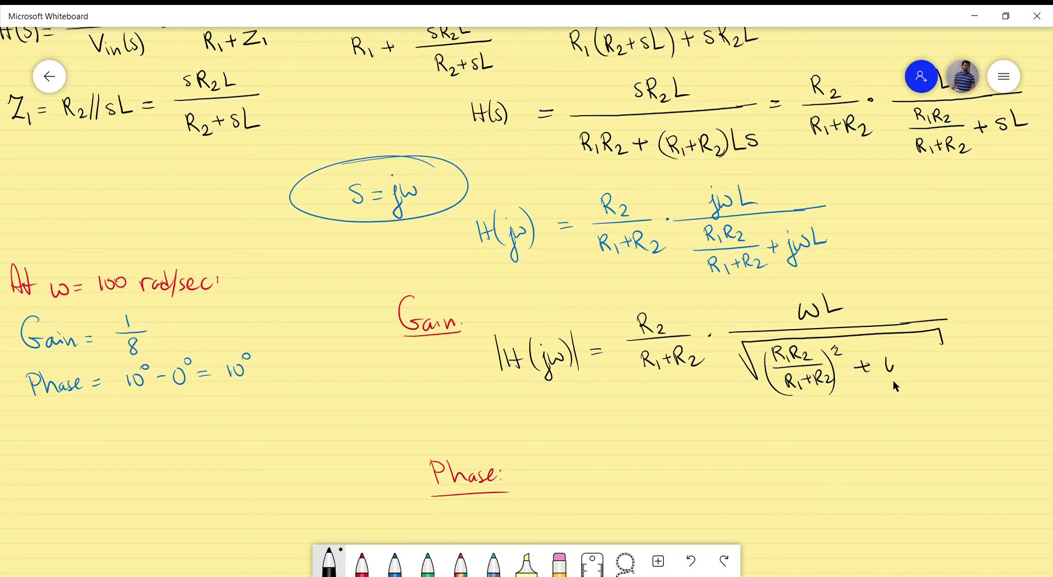
{"action": "left_click_drag", "start_coordinate": [887, 351], "coordinate": [883, 375]}
{"action": "left_click_drag", "start_coordinate": [920, 338], "coordinate": [927, 347]}
- Begin the phase line with 'φ(ω) =' after the Phase: heading
{"action": "left_click_drag", "start_coordinate": [553, 464], "coordinate": [543, 485]}
{"action": "mouse_move", "coordinate": [578, 448]}
{"action": "left_mouse_down"}
{"action": "mouse_move", "coordinate": [576, 488]}
{"action": "mouse_move", "coordinate": [599, 468]}
{"action": "mouse_move", "coordinate": [600, 449]}
{"action": "mouse_move", "coordinate": [603, 481]}
{"action": "left_mouse_up"}
{"action": "left_click_drag", "start_coordinate": [617, 464], "coordinate": [628, 464]}
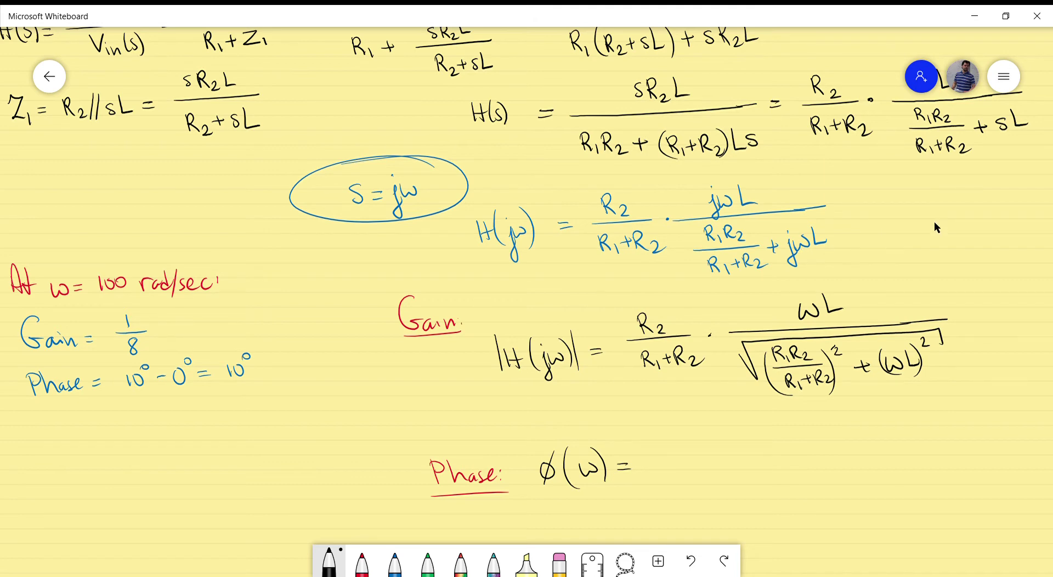
- Write '90° − arctan(' with ωL as the numerator after φ(ω) =
{"action": "mouse_move", "coordinate": [655, 452]}
{"action": "left_mouse_down"}
{"action": "mouse_move", "coordinate": [654, 470]}
{"action": "mouse_move", "coordinate": [670, 446]}
{"action": "mouse_move", "coordinate": [715, 471]}
{"action": "left_mouse_up"}
{"action": "left_click_drag", "start_coordinate": [716, 470], "coordinate": [744, 472]}
{"action": "left_click_drag", "start_coordinate": [736, 462], "coordinate": [771, 470]}
{"action": "left_click_drag", "start_coordinate": [784, 430], "coordinate": [806, 490]}
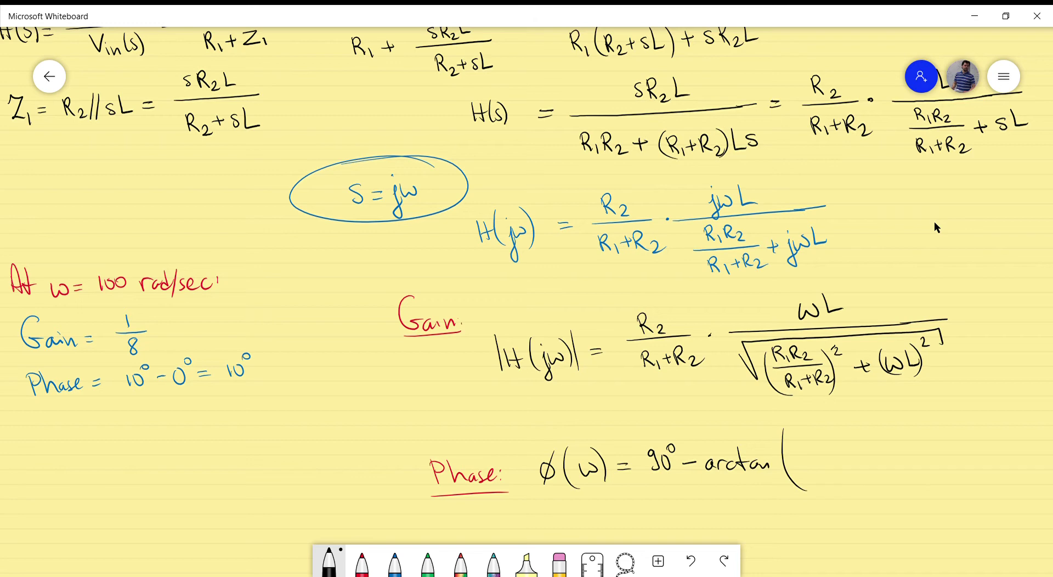
{"action": "mouse_move", "coordinate": [816, 430]}
{"action": "left_mouse_down"}
{"action": "mouse_move", "coordinate": [883, 446]}
{"action": "mouse_move", "coordinate": [835, 471]}
{"action": "mouse_move", "coordinate": [845, 469]}
{"action": "left_mouse_up"}
- Write the arctan denominator R1R2/(R1+R2) under ωL and close the parenthesis
{"action": "mouse_move", "coordinate": [852, 457]}
{"action": "left_mouse_down"}
{"action": "mouse_move", "coordinate": [853, 469]}
{"action": "mouse_move", "coordinate": [889, 473]}
{"action": "mouse_move", "coordinate": [854, 496]}
{"action": "left_mouse_up"}
{"action": "left_click_drag", "start_coordinate": [860, 490], "coordinate": [872, 487]}
{"action": "left_click_drag", "start_coordinate": [867, 482], "coordinate": [876, 495]}
{"action": "left_click_drag", "start_coordinate": [876, 486], "coordinate": [897, 497]}
{"action": "mouse_move", "coordinate": [882, 445]}
{"action": "left_mouse_down"}
{"action": "mouse_move", "coordinate": [906, 440]}
{"action": "mouse_move", "coordinate": [901, 497]}
{"action": "left_mouse_up"}
{"action": "left_click_drag", "start_coordinate": [830, 468], "coordinate": [826, 494]}
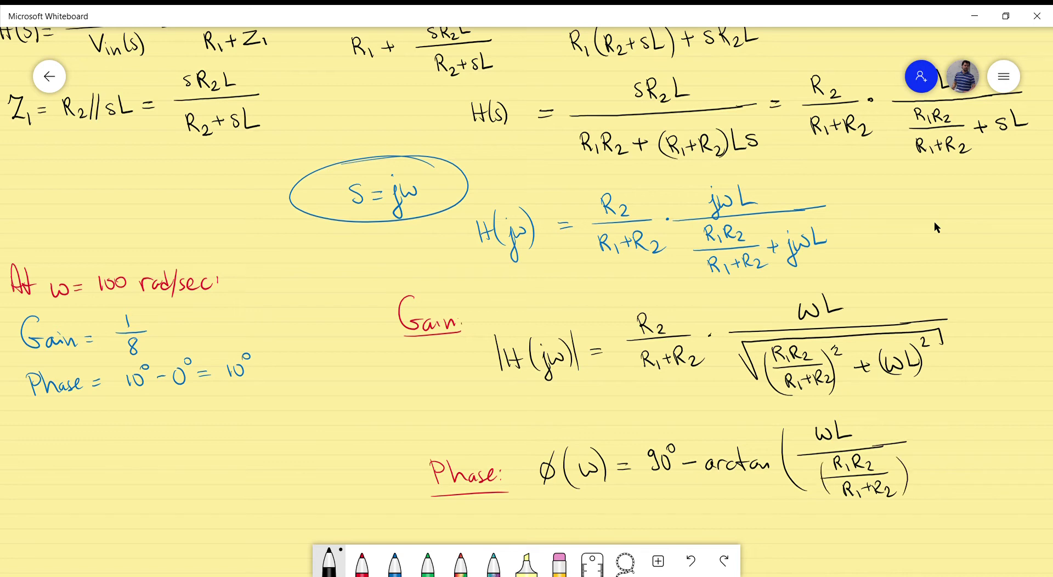
{"action": "left_click_drag", "start_coordinate": [896, 412], "coordinate": [927, 494]}
{"action": "scroll", "coordinate": [1020, 410], "scroll_direction": "down", "scroll_amount": 2}
{"action": "scroll", "coordinate": [1019, 409], "scroll_direction": "right", "scroll_amount": 2}
{"action": "left_click_drag", "start_coordinate": [976, 371], "coordinate": [994, 358]}
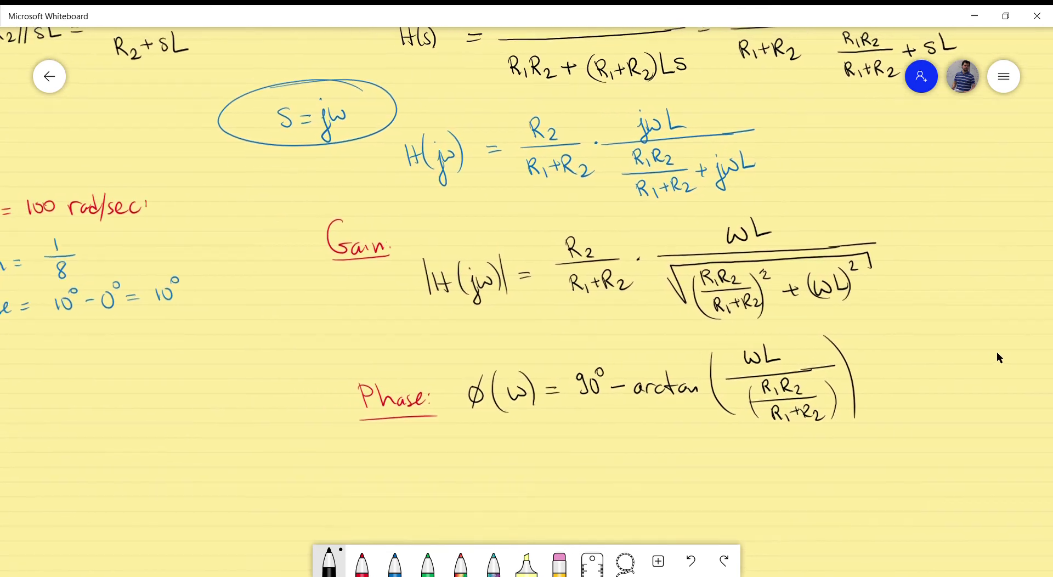